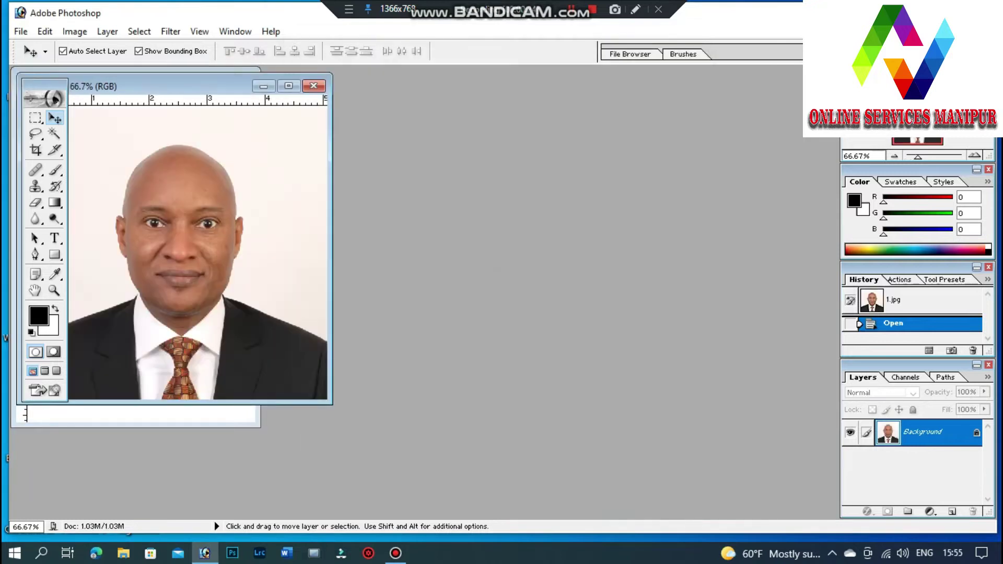
- Crop the portrait to 3 cm wide by 4 cm high at 100 pixels/cm, centred on the head and shoulders
left_click_drag(183, 86, 584, 113)
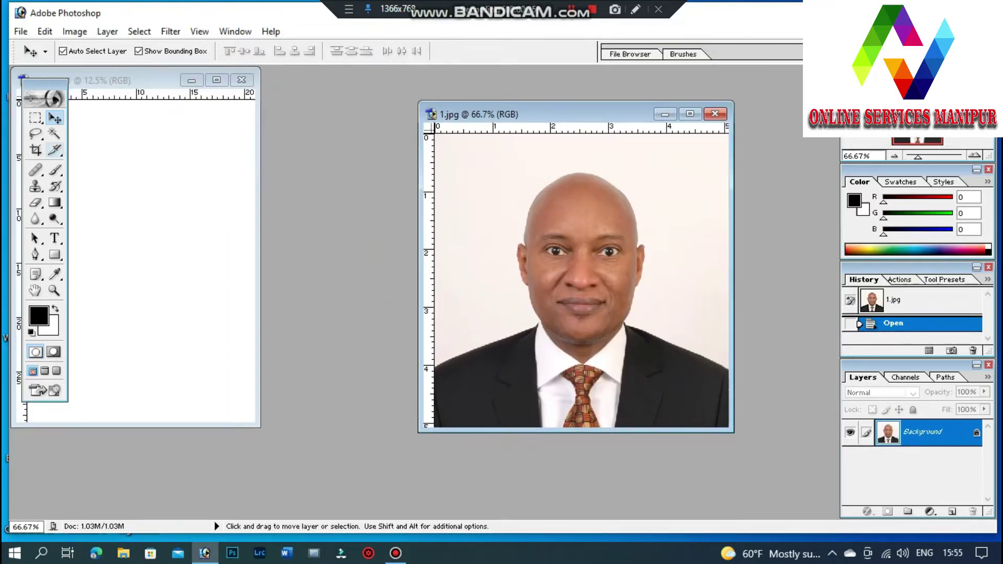
key("c")
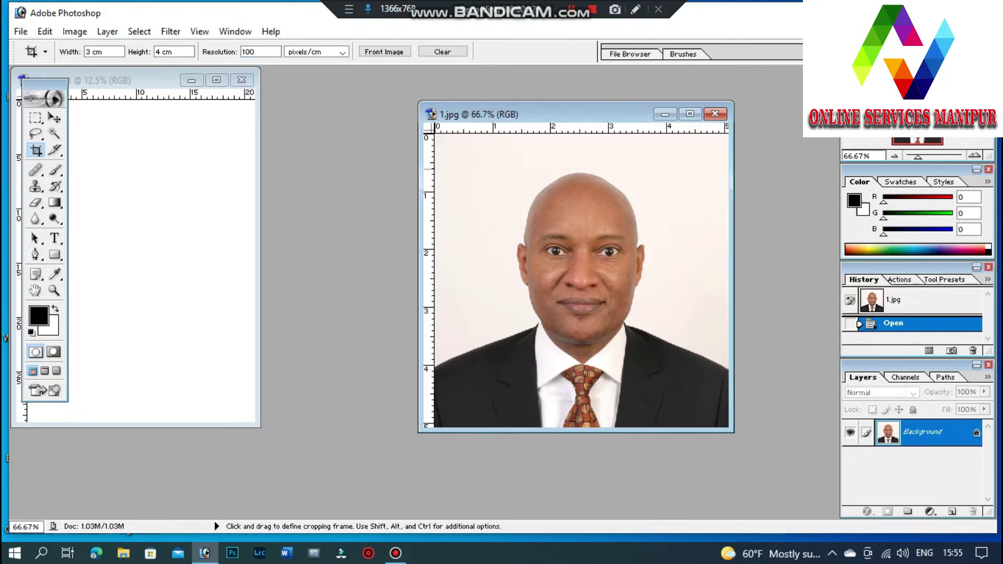
left_click_drag(490, 208, 656, 427)
left_click_drag(550, 284, 579, 285)
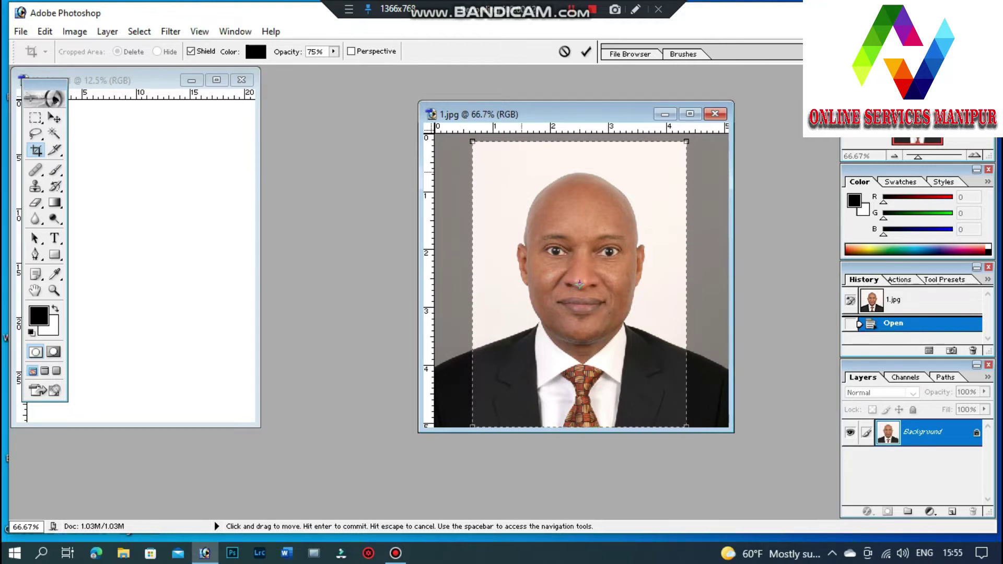
left_click_drag(473, 141, 485, 159)
left_click(586, 51)
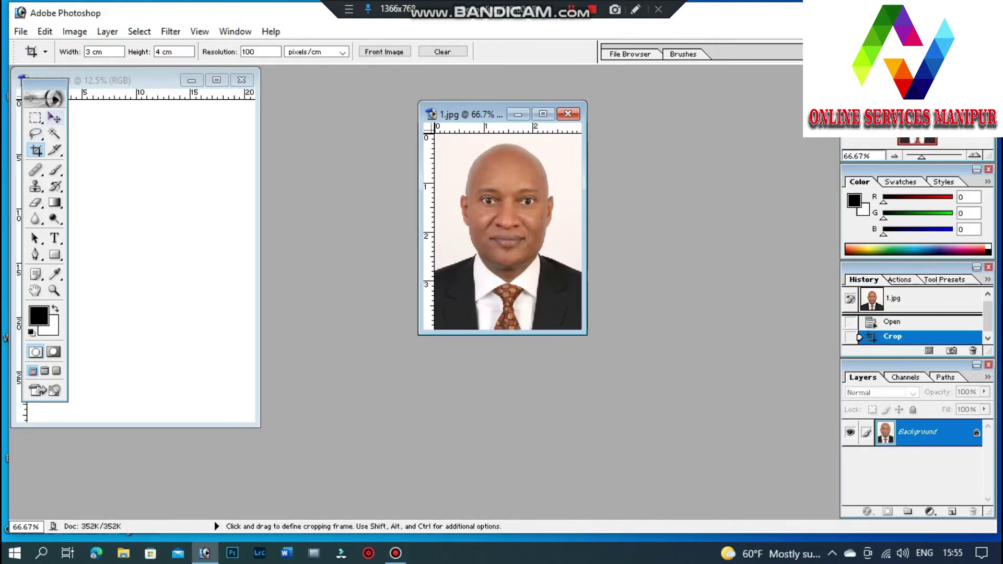
- Copy the cropped photo onto the blank page's upper-left area and add guides just inside the page's top and left edges
key("v")
left_click_drag(491, 190, 139, 199)
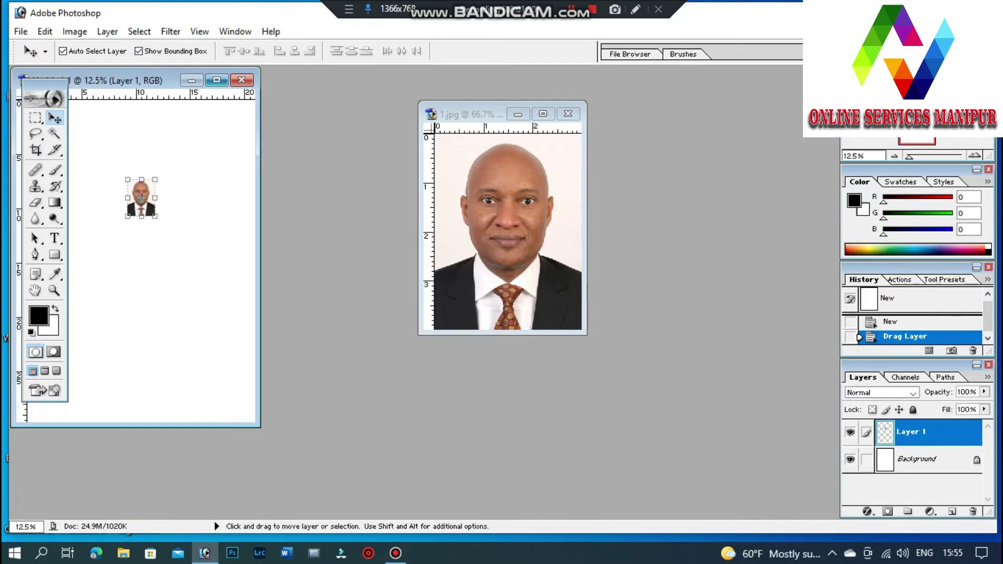
left_click(217, 80)
left_click_drag(508, 233, 440, 184)
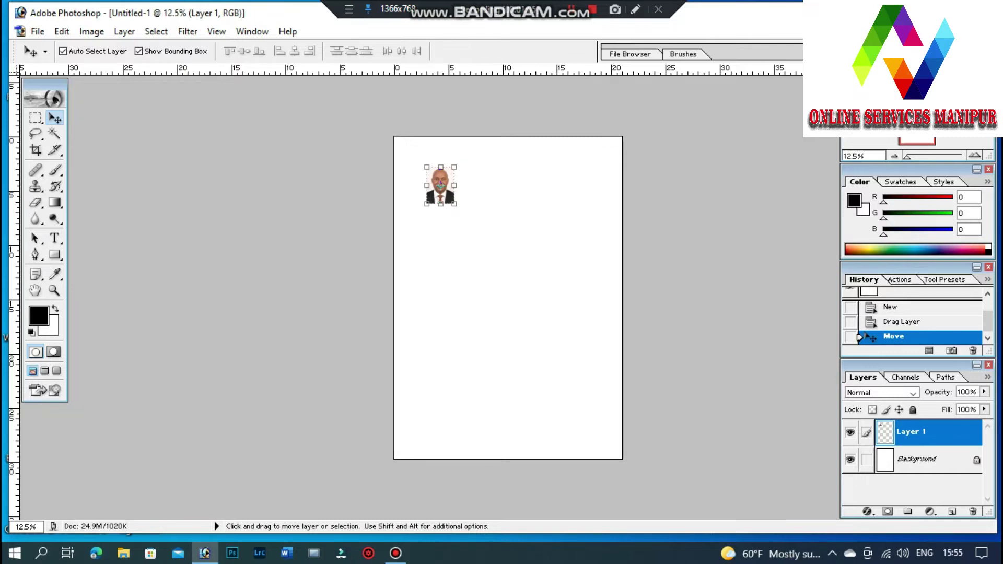
left_click_drag(428, 71, 428, 146)
left_click_drag(13, 235, 398, 235)
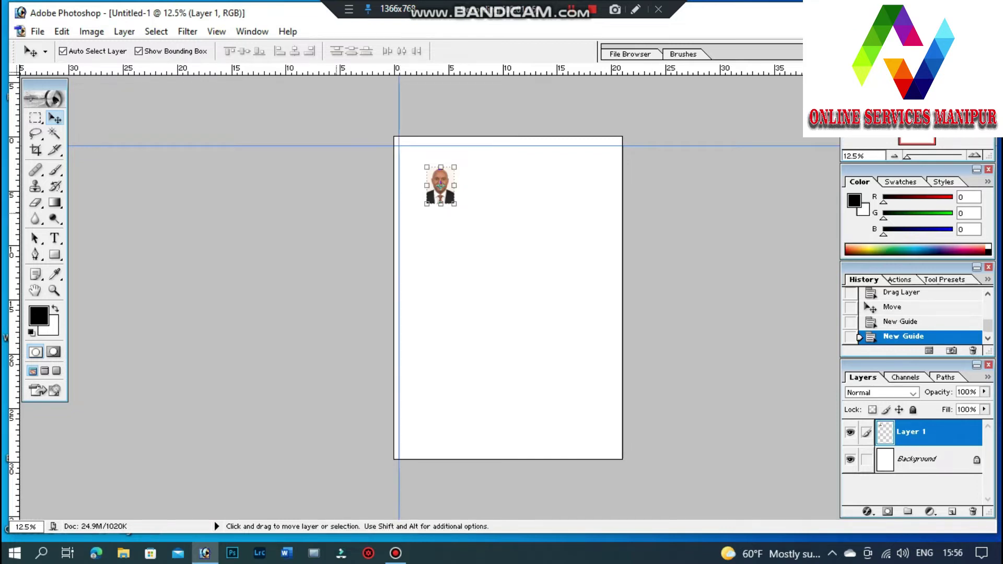
- Align the photo with the guides' corner and copy it six times into a row of seven, leaving the Background layer active
key("ctrl+plus")
key("ctrl+plus")
scroll(367, 173, "up", 3)
left_click_drag(367, 173, 665, 131)
key("alt")
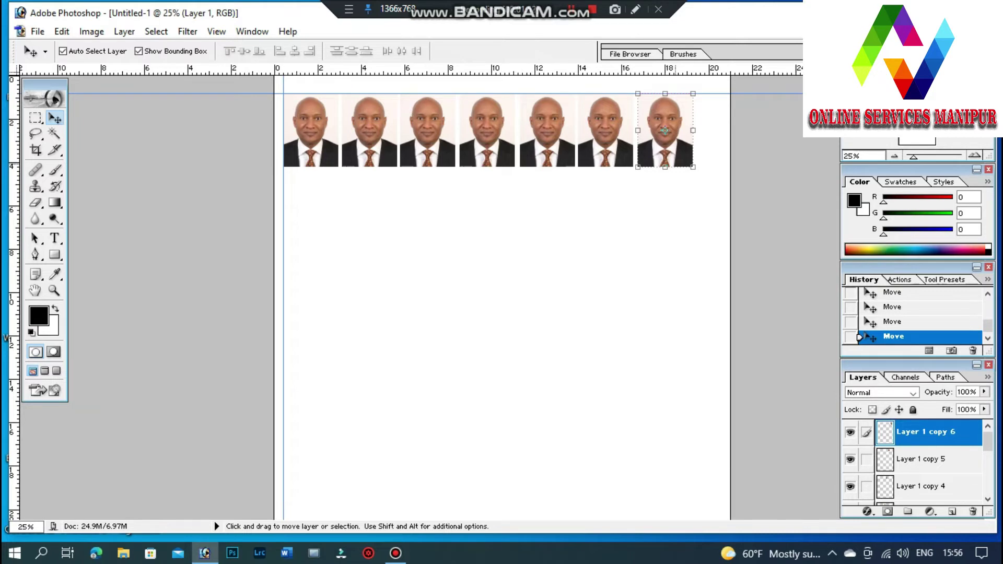
key("alt+shift+bracketleft")
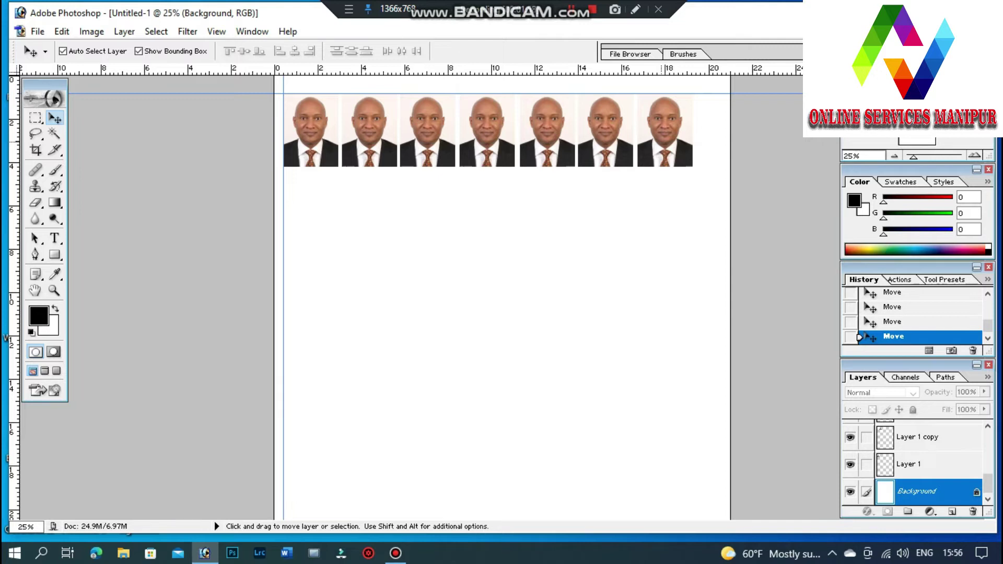
- Undo the six photo copies, back to the single photo at the guides' corner
key("ctrl+alt+z")
key("ctrl+alt+z")
key("ctrl+alt+z")
key("ctrl+alt+z")
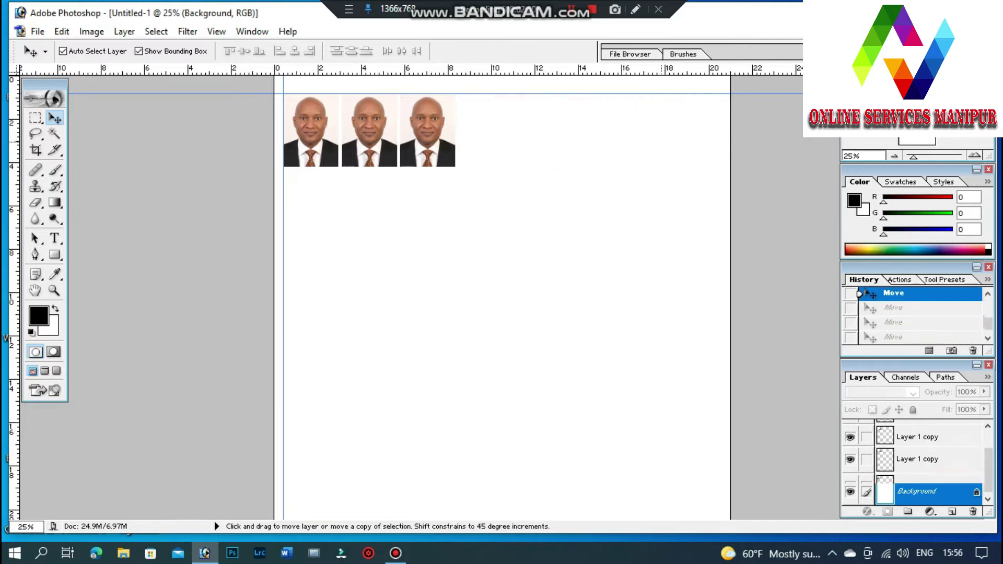
key("ctrl+alt+z")
key("ctrl+alt+z")
key("ctrl+alt+z")
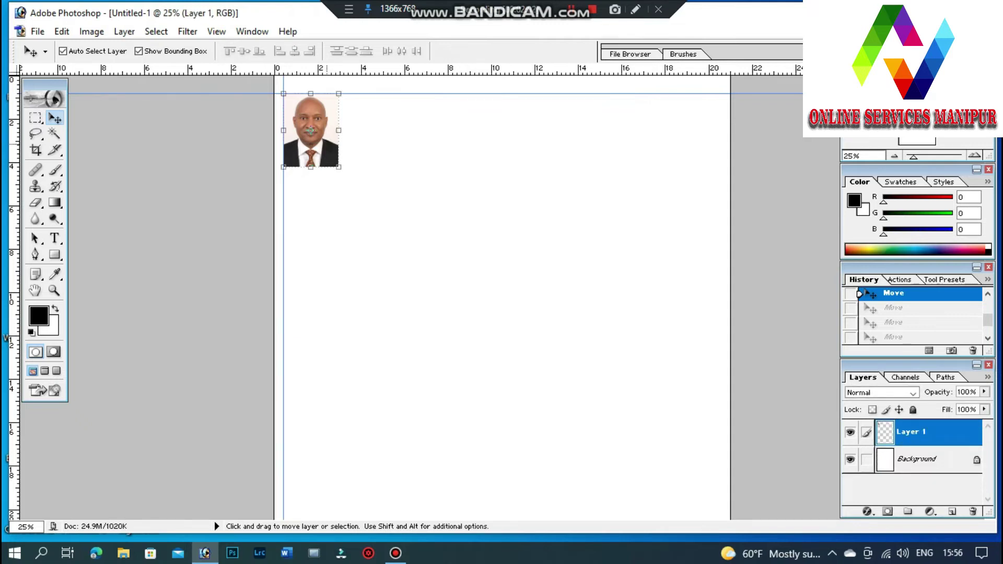
- Add a black 3 px outside Stroke layer style to the single photo
left_click(868, 512)
key("Escape")
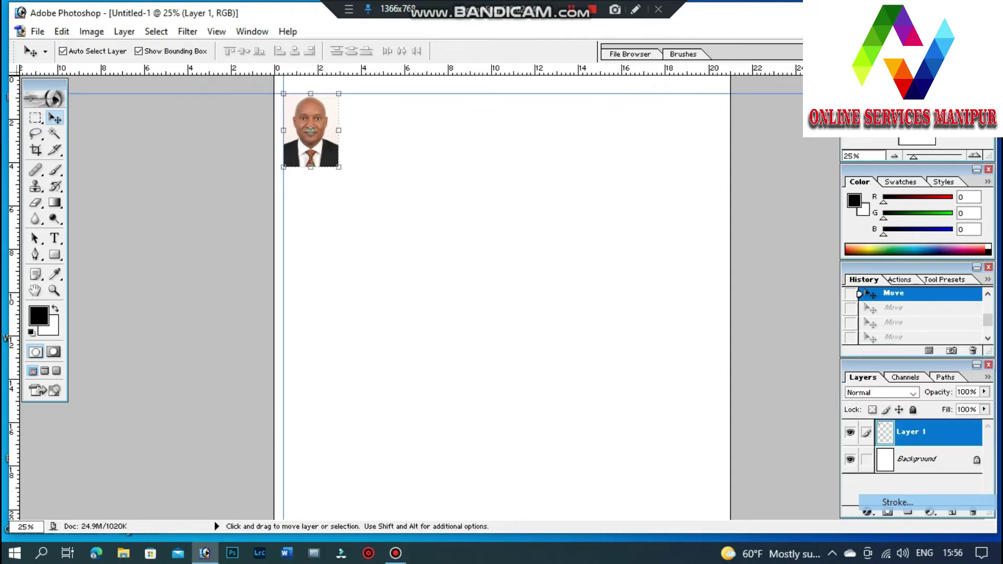
key("h")
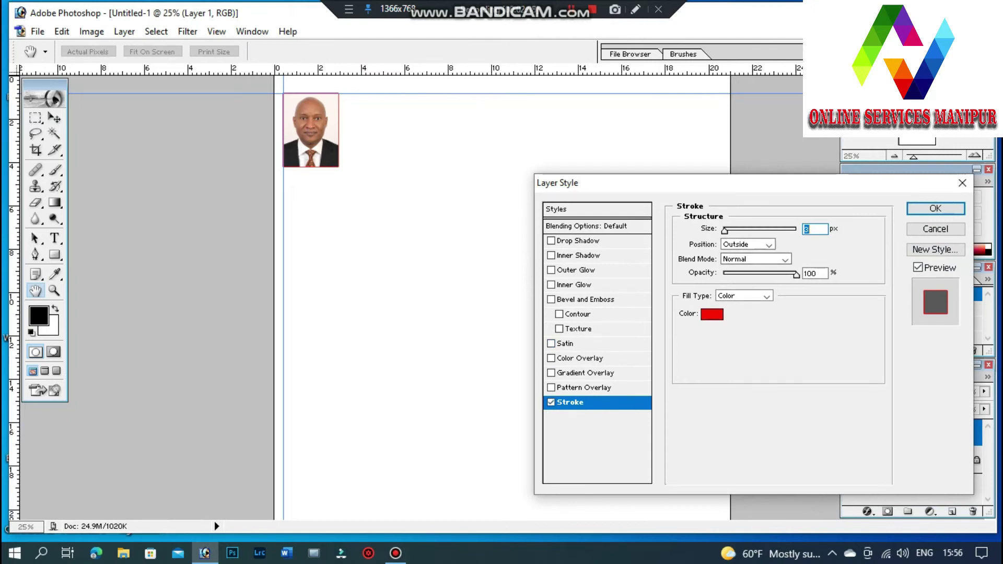
left_click(712, 314)
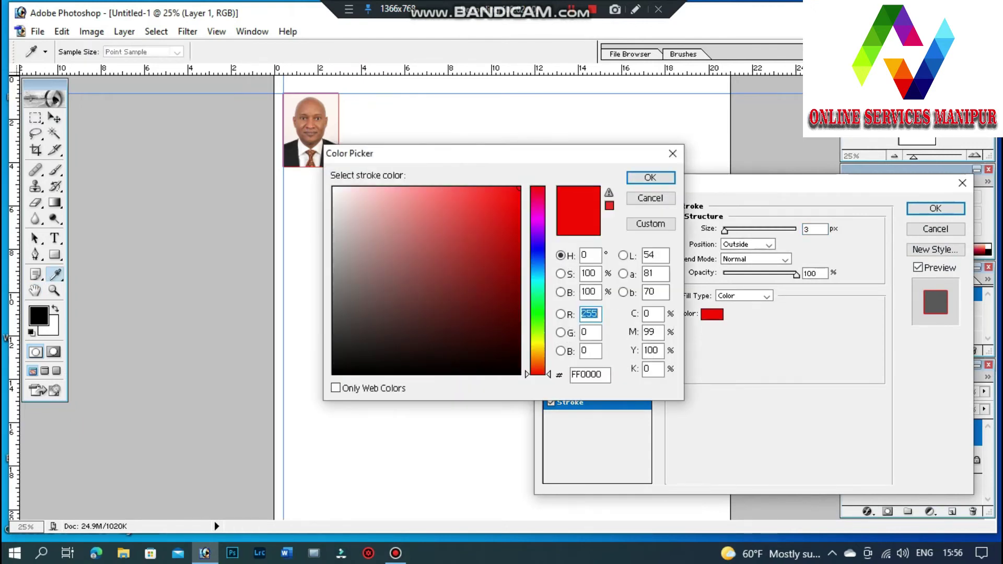
left_click(338, 370)
key("Return")
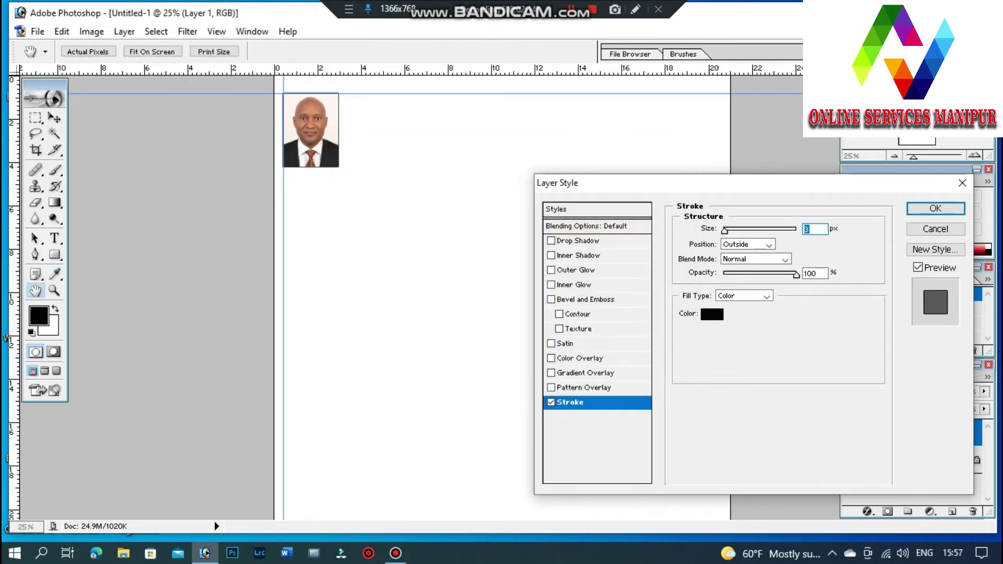
key("Return")
- Copy the outlined photo six times with small even gaps to form a row of seven across the page
key("alt")
left_click_drag(310, 131, 371, 131)
left_click_drag(371, 130, 431, 131)
left_click_drag(430, 130, 490, 131)
left_click_drag(490, 131, 550, 131)
left_click_drag(550, 131, 670, 131)
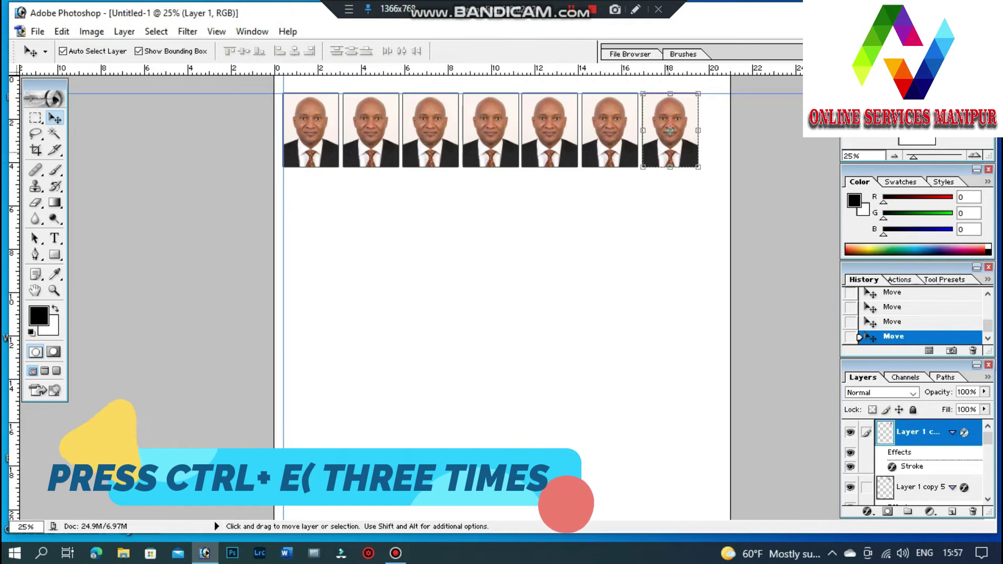
- Merge all seven photo layers down into a single row layer
right_click(670, 131)
left_click(724, 163)
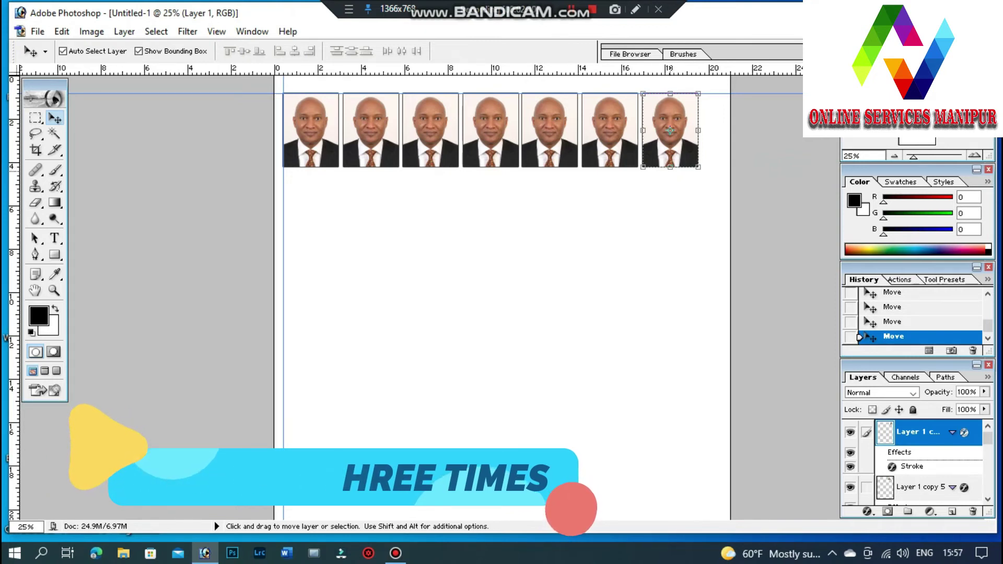
key("ctrl+e")
key("ctrl+e")
key("ctrl+e")
key("ctrl+e")
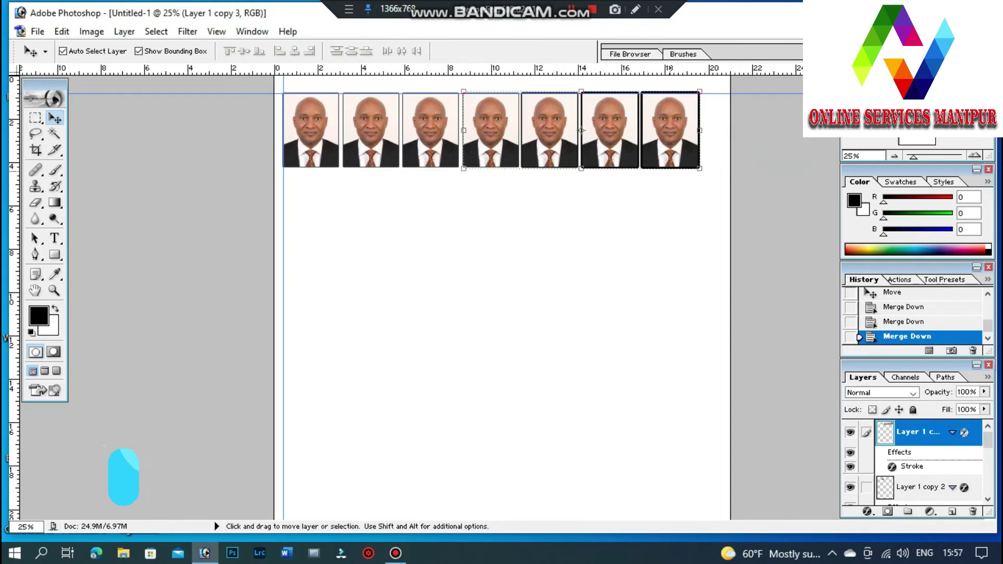
key("ctrl+e")
key("ctrl+e")
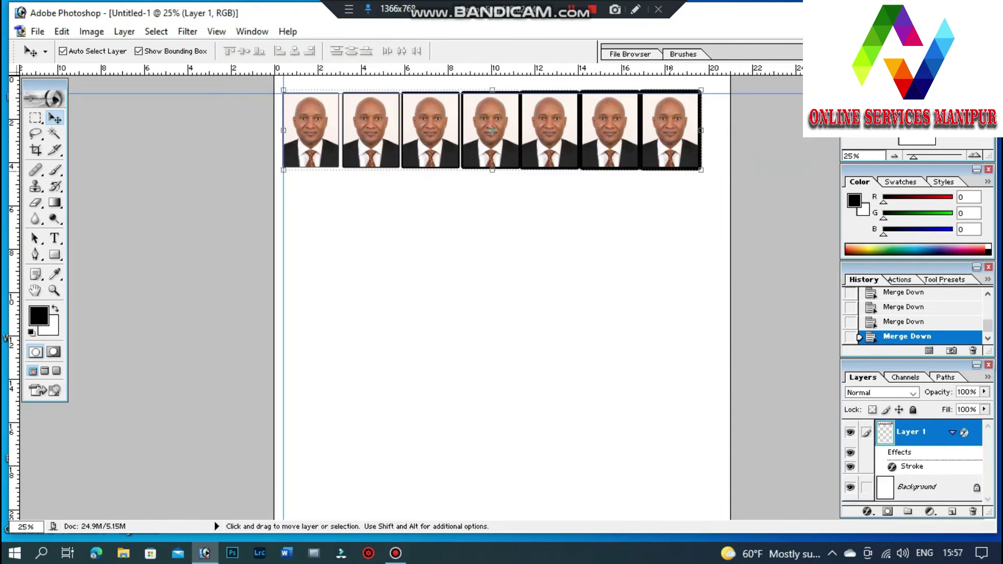
- Copy the merged photo row twice below the first to make three rows, leaving the Background layer active
left_click_drag(492, 131, 492, 216)
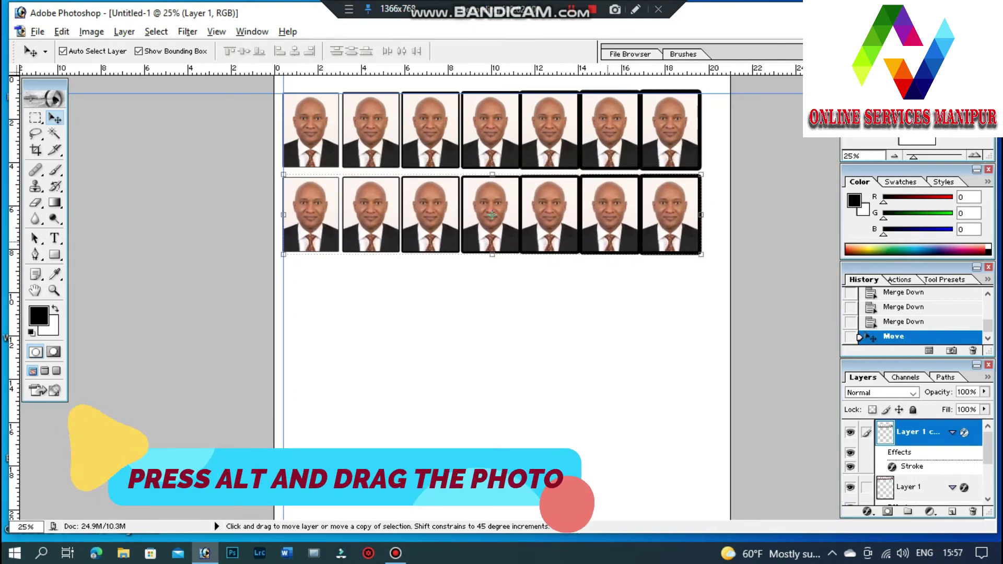
left_click_drag(492, 215, 492, 301)
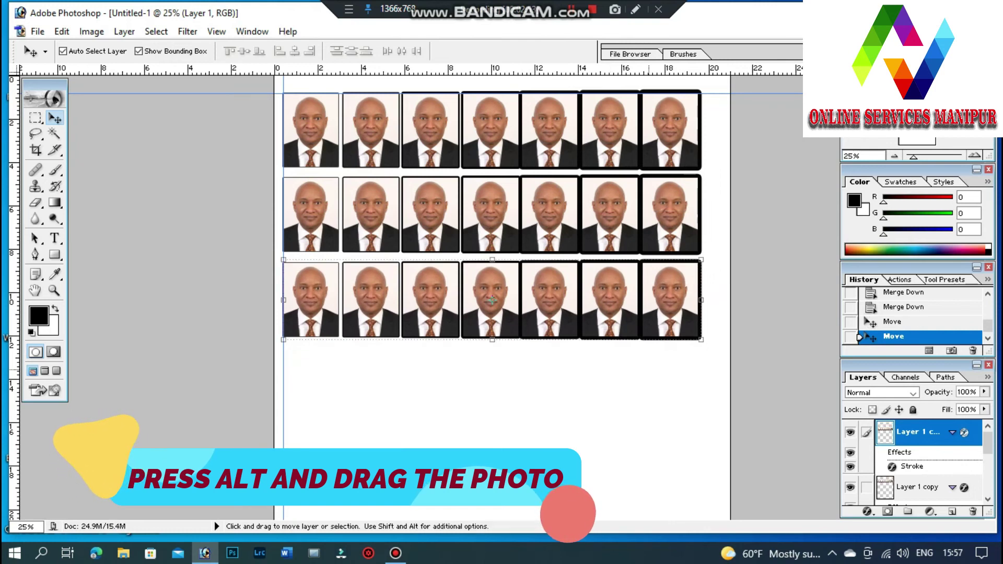
key("alt+shift+bracketleft")
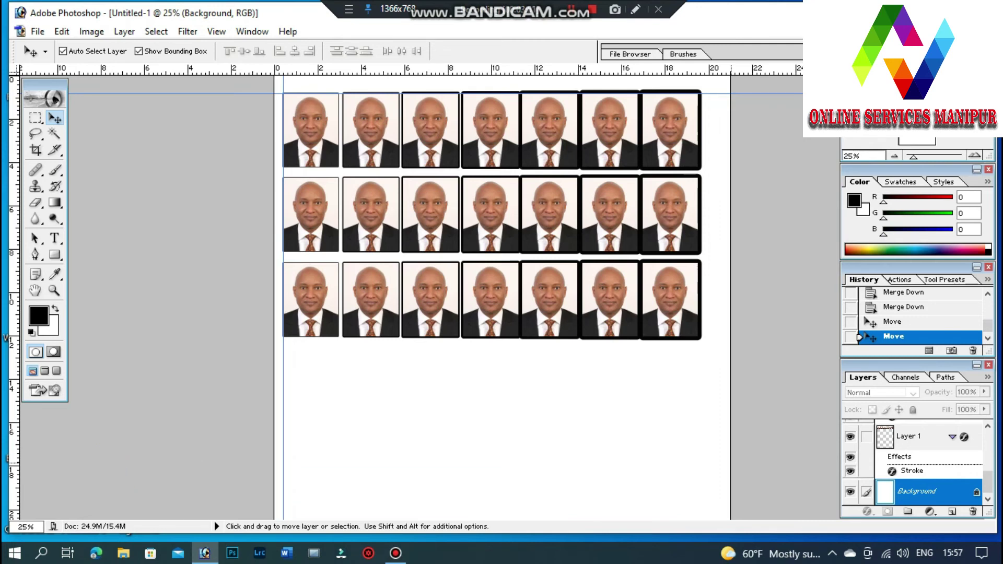
- Preview the page's print layout and close it without printing
key("ctrl+alt+p")
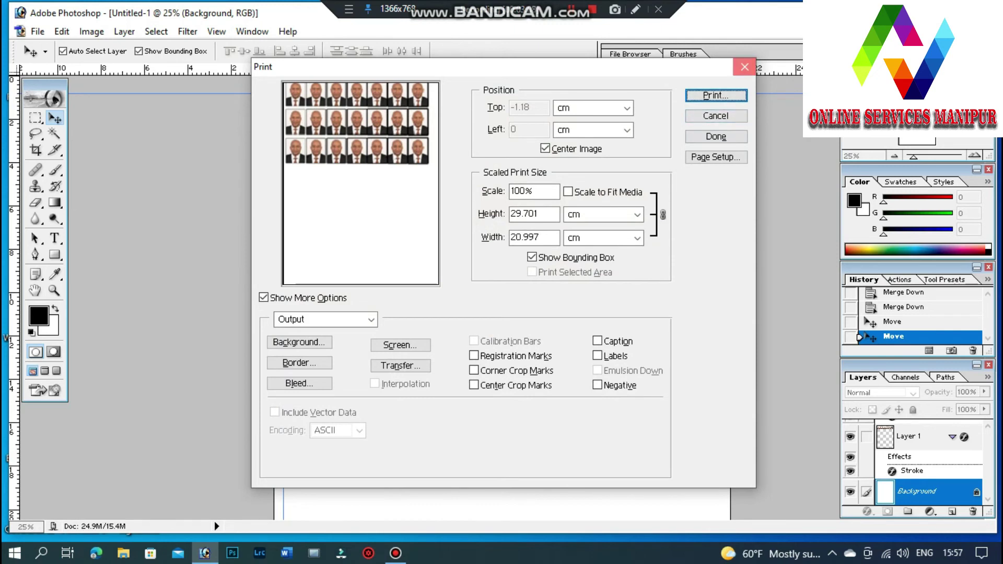
key("Escape")
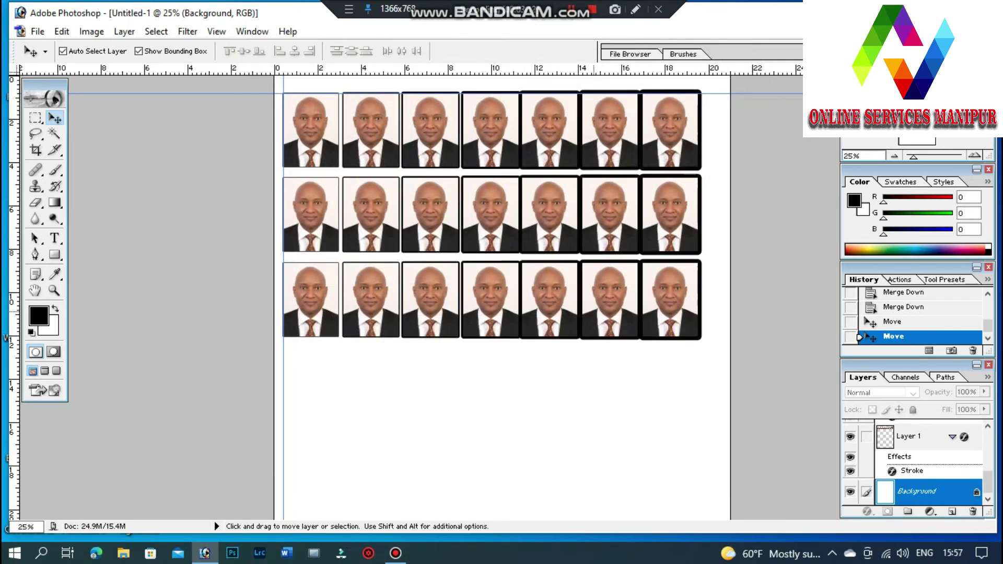
- Undo the two row copies, the layer merges and the last four photo copies, back to three outlined photos
key("ctrl+alt+z")
key("ctrl+alt+z")
key("ctrl+alt+z")
key("ctrl+alt+z")
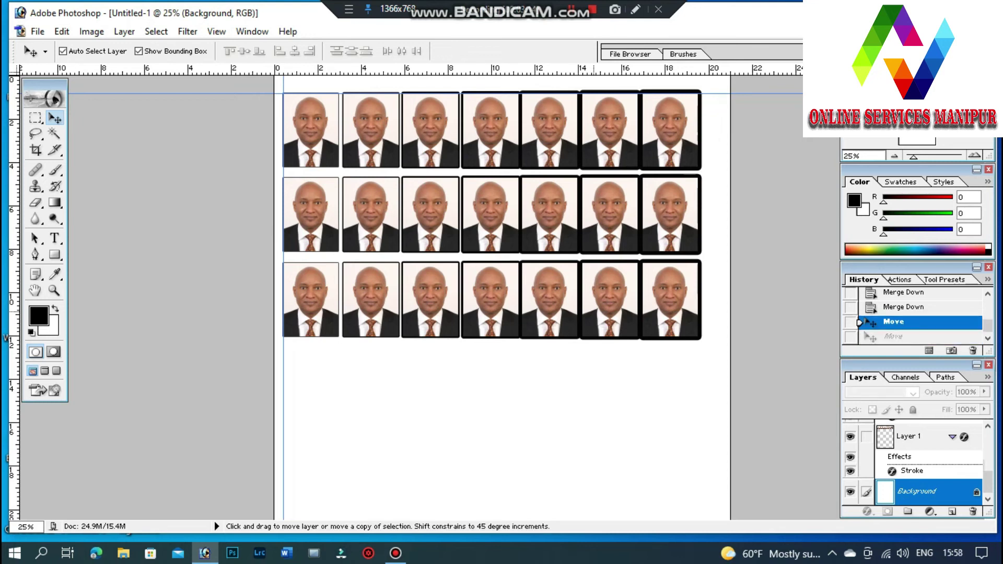
key("ctrl+alt+z")
key("ctrl+alt+z")
key("ctrl+alt+z")
key("ctrl+alt+z")
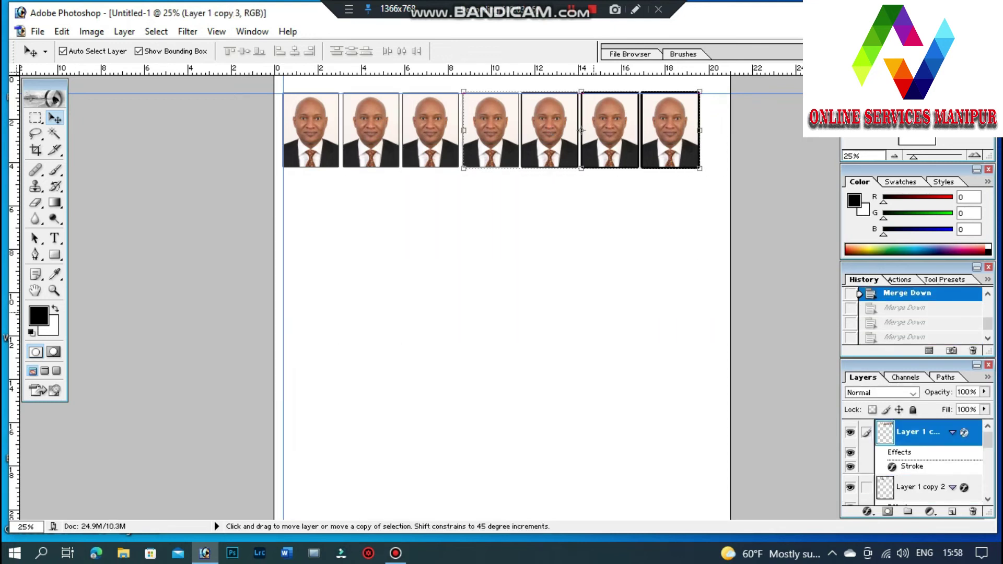
key("ctrl+alt+z")
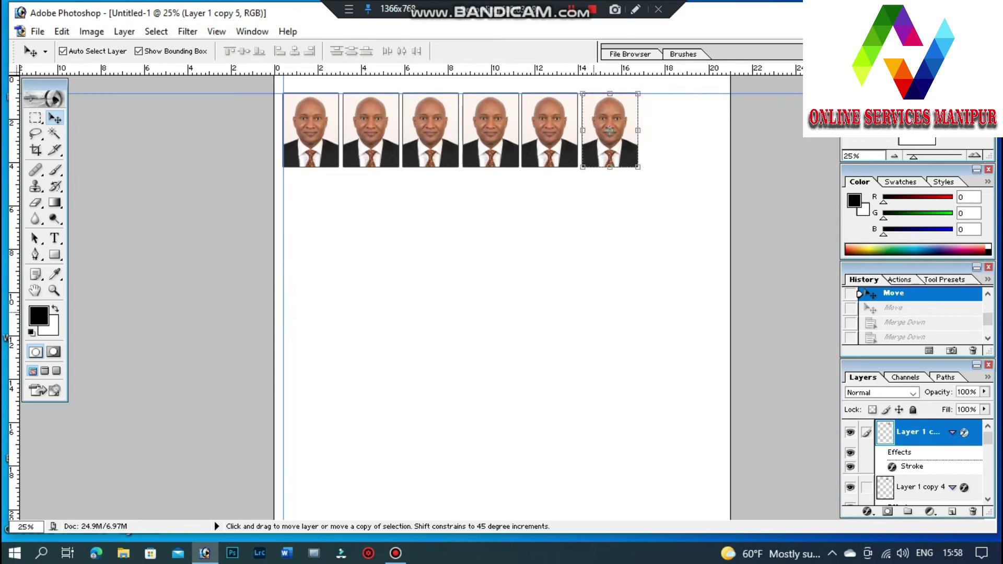
key("ctrl+alt+z")
key("ctrl+alt+z")
key("ctrl+alt+z")
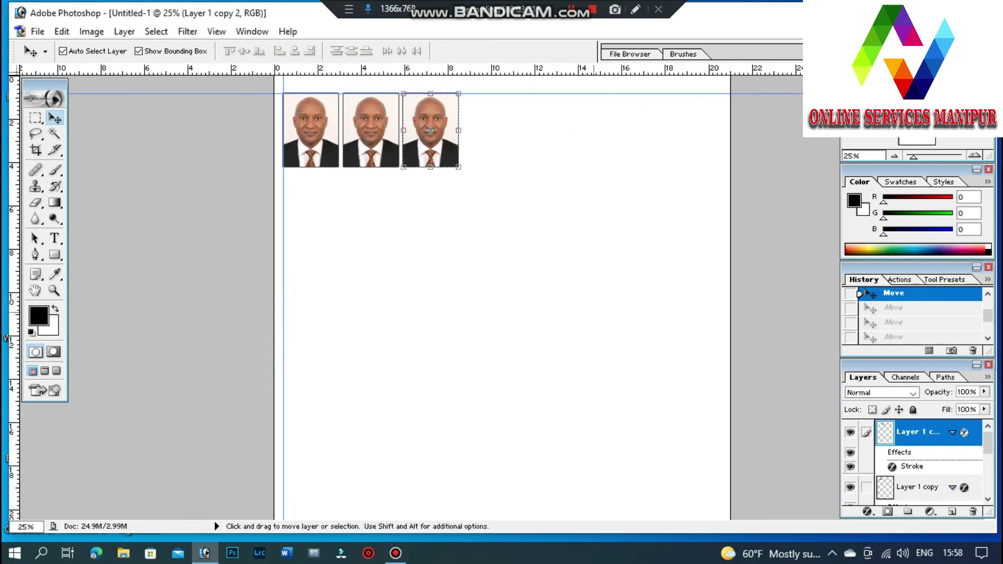
- Try a Levels adjustment on the third photo with input black level 71 and output levels 36 to 212, without applying it
key("ctrl+l")
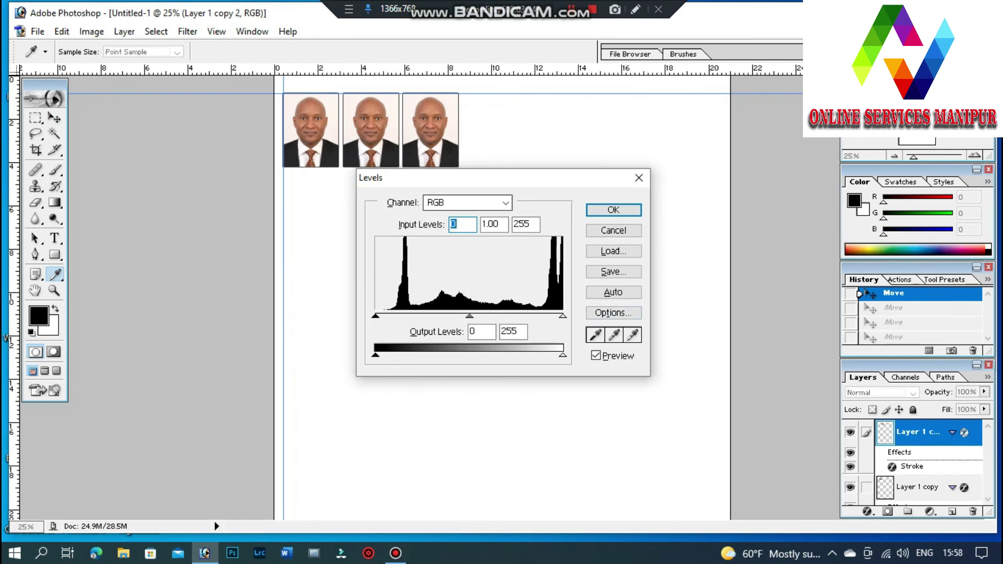
mouse_move(471, 315)
left_mouse_down()
mouse_move(499, 316)
mouse_move(455, 315)
mouse_move(489, 315)
mouse_move(469, 316)
left_mouse_up()
left_click_drag(376, 316, 428, 315)
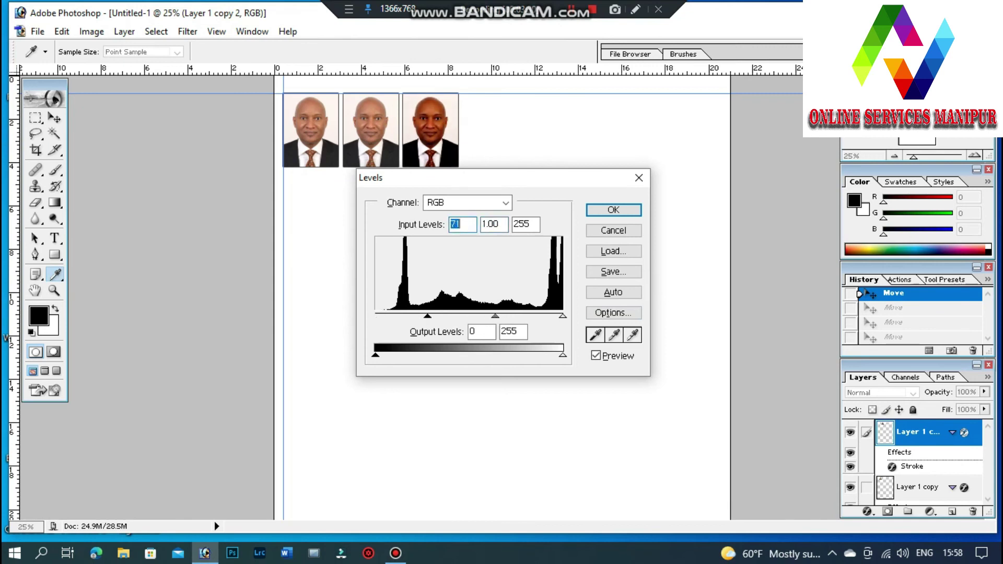
left_click_drag(563, 355, 532, 355)
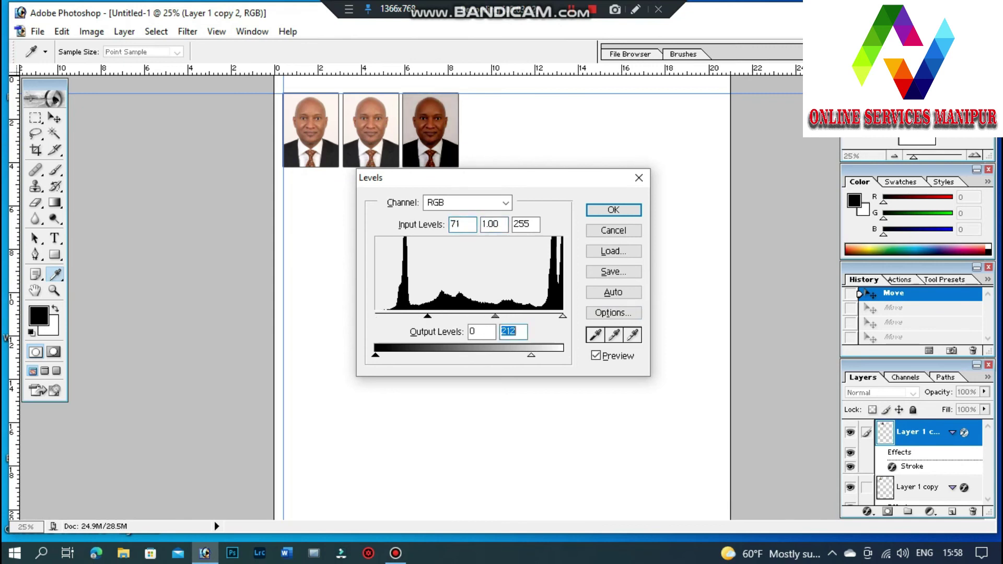
left_click_drag(375, 355, 402, 354)
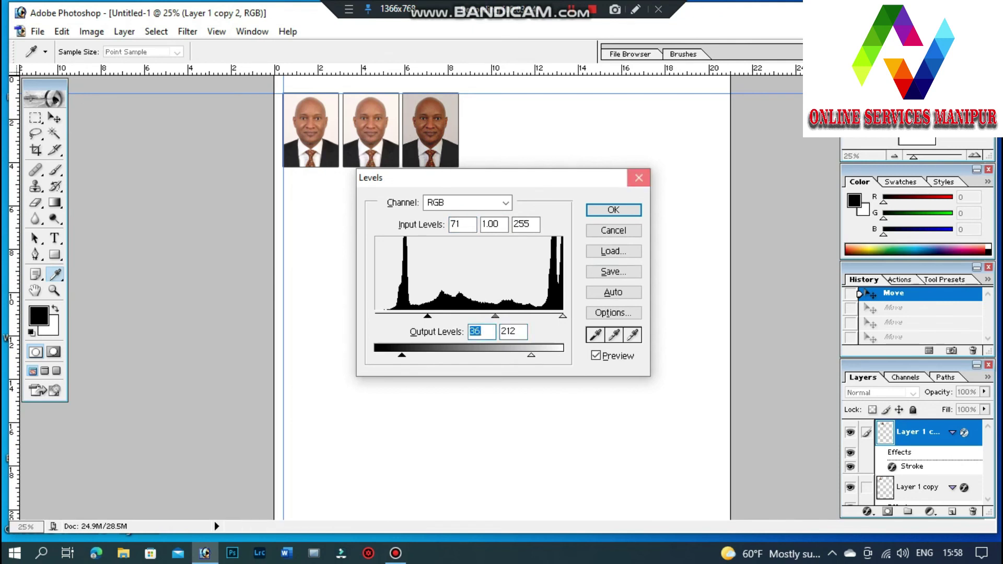
left_click(638, 178)
- Try to brighten the third photo's midtones slightly by raising the middle of its RGB curve with Curves
key("ctrl")
key("ctrl+m")
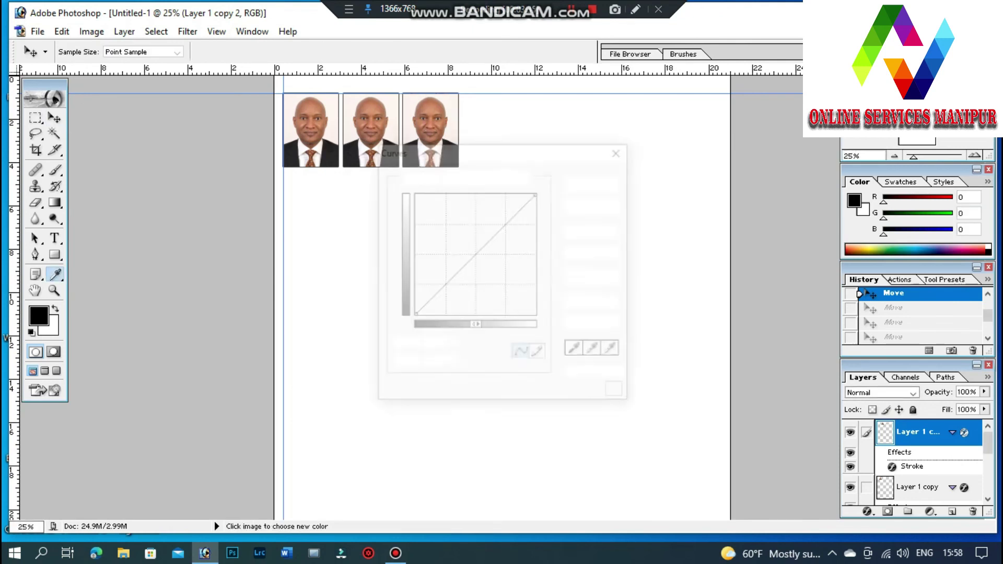
left_click_drag(476, 162, 482, 205)
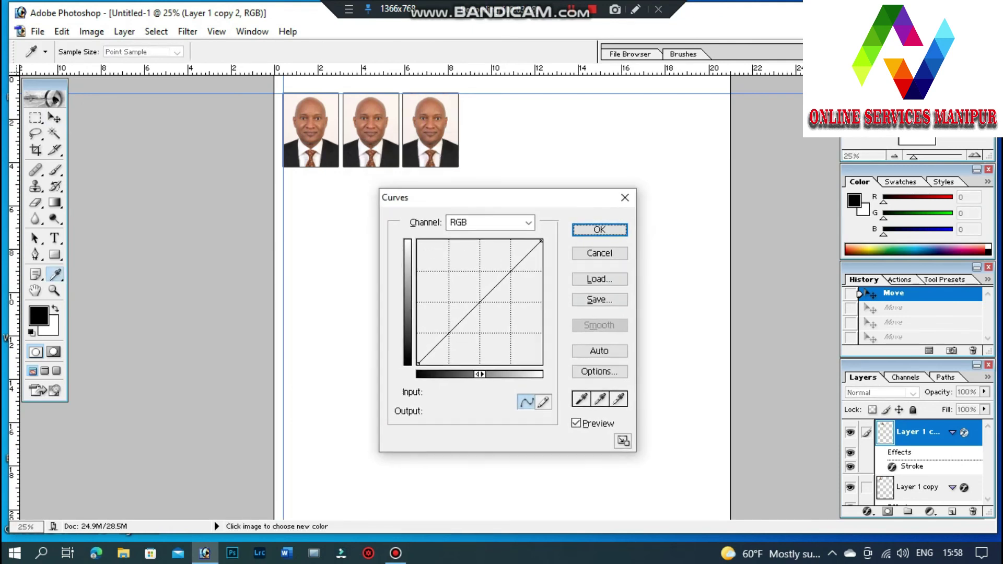
mouse_move(478, 305)
left_mouse_down()
mouse_move(459, 283)
mouse_move(476, 294)
left_mouse_up()
key("Return")
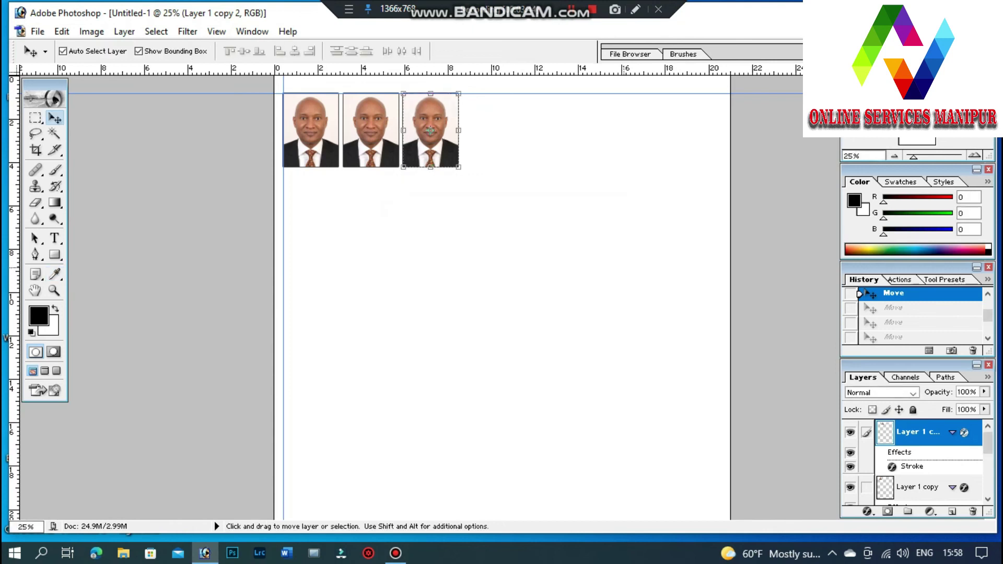
key("i")
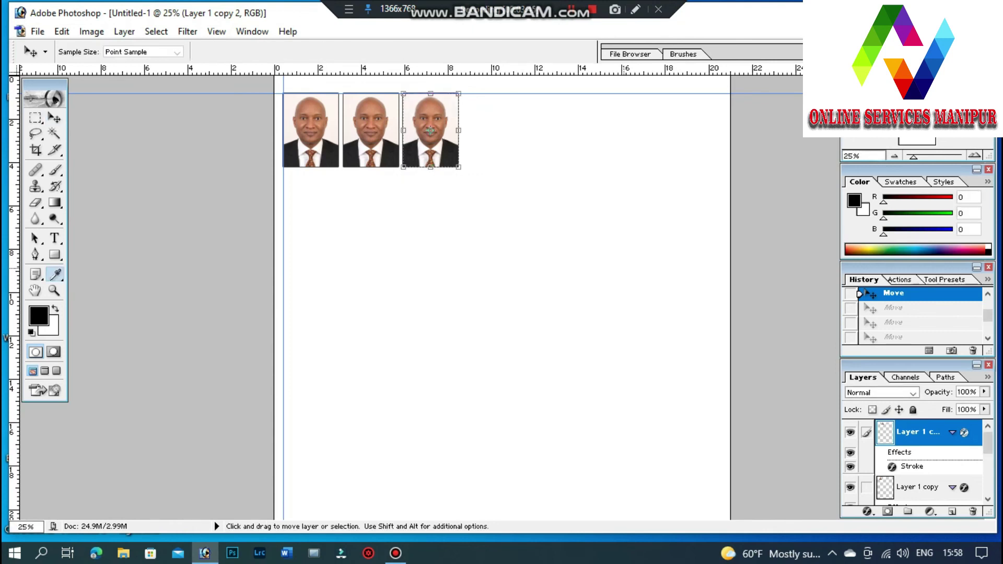
key("ctrl+k")
key("Return")
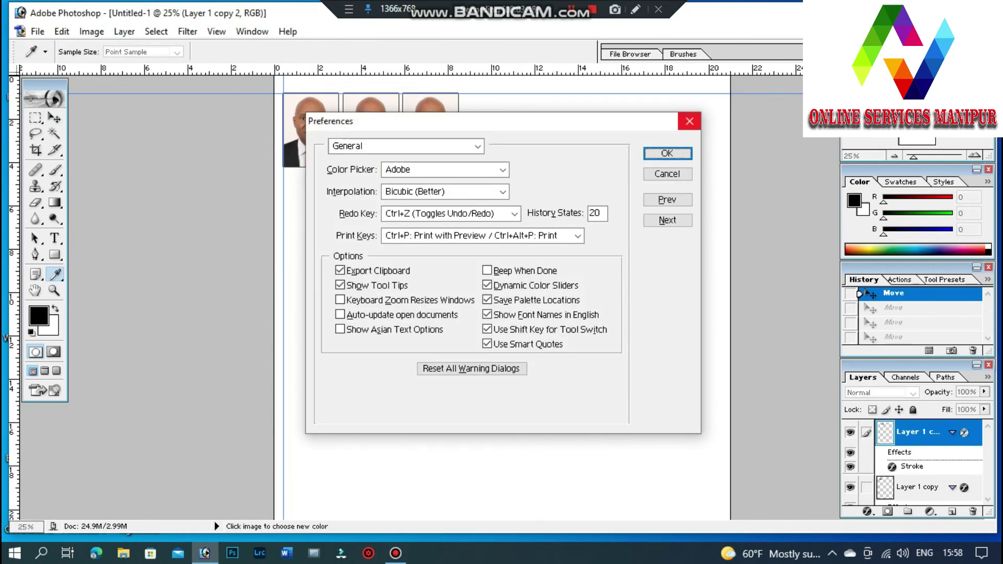
- Duplicate the third photo's layer in place
key("v")
key("ctrl+j")
key("ctrl+j")
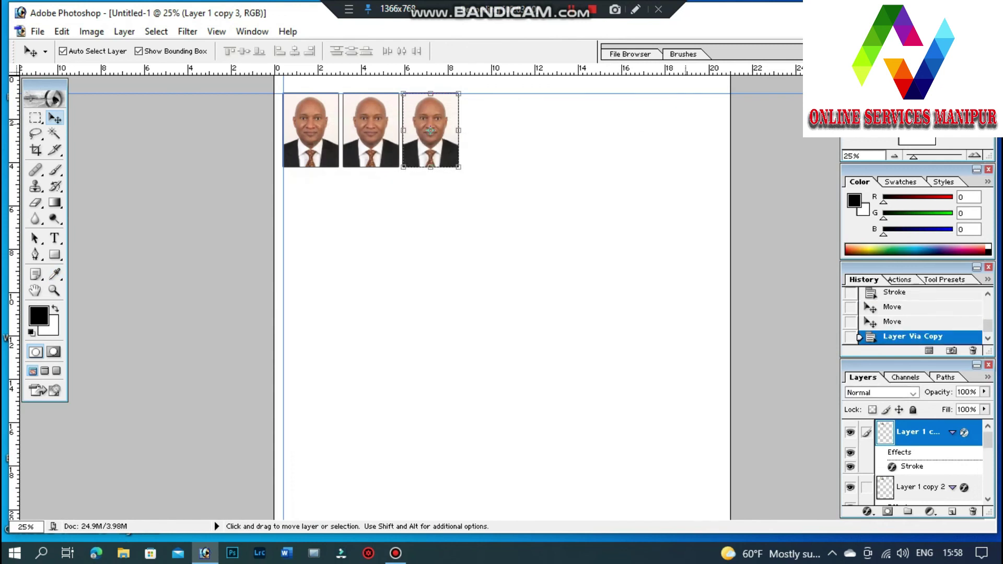